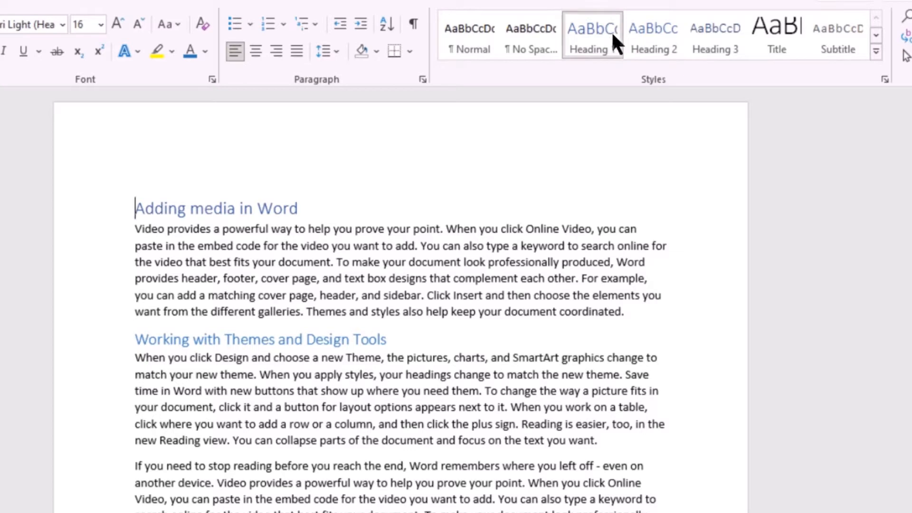
Check the styles used by the first body paragraph and the second heading, and browse the available document themes.
{"action": "left_click", "coordinate": [220, 252]}
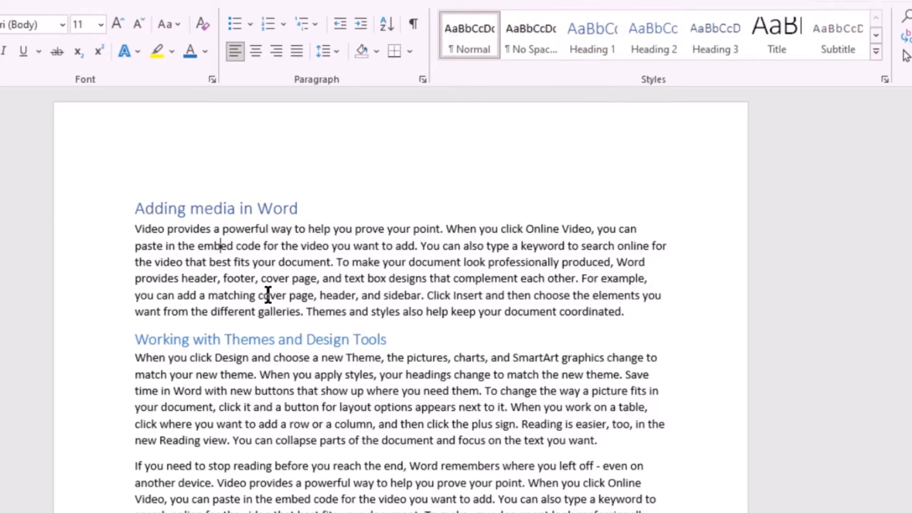
{"action": "left_click", "coordinate": [226, 338]}
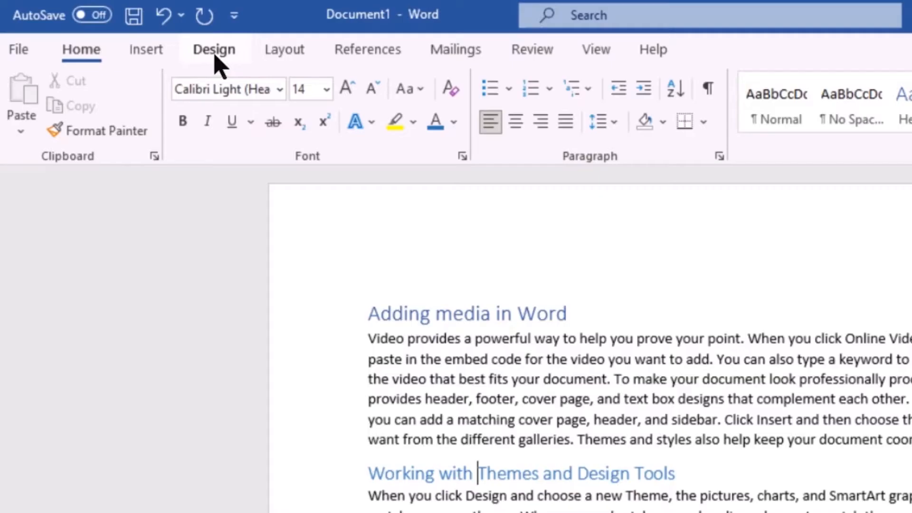
{"action": "left_click", "coordinate": [215, 56]}
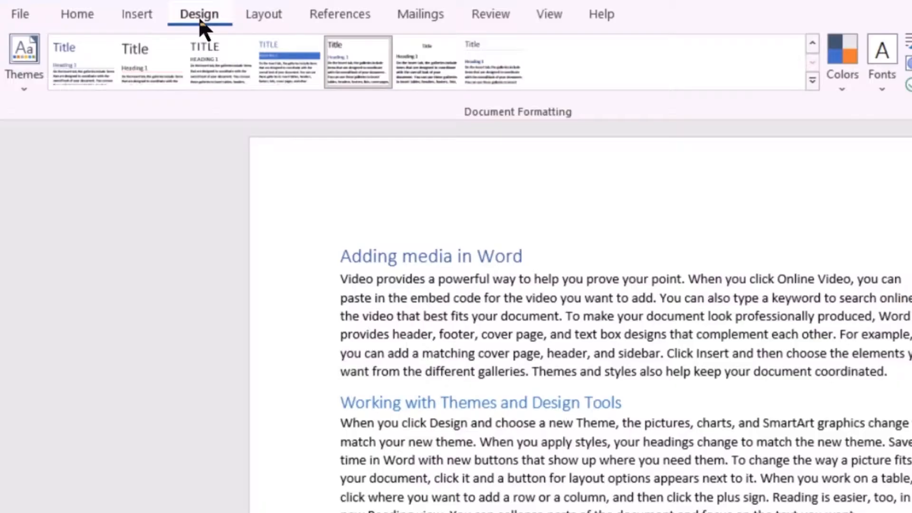
{"action": "left_click", "coordinate": [24, 88]}
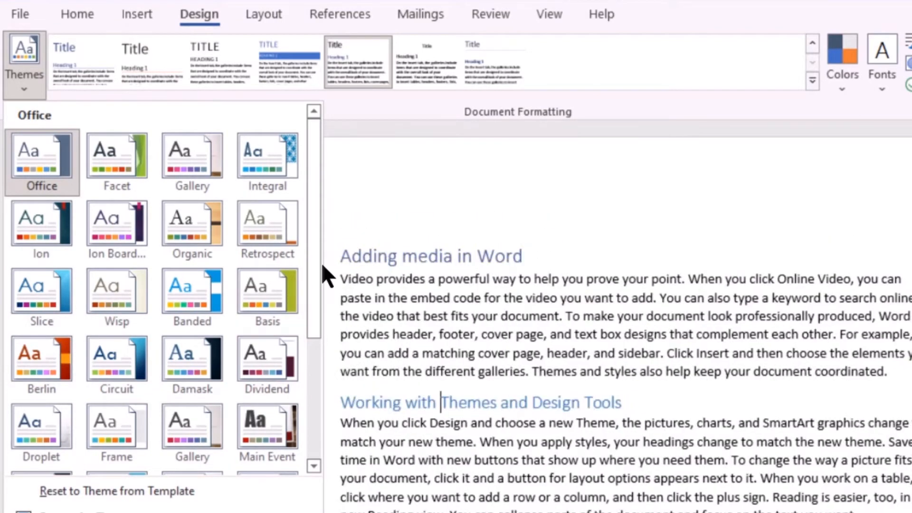
{"action": "scroll", "coordinate": [320, 291], "scroll_direction": "down", "scroll_amount": 3}
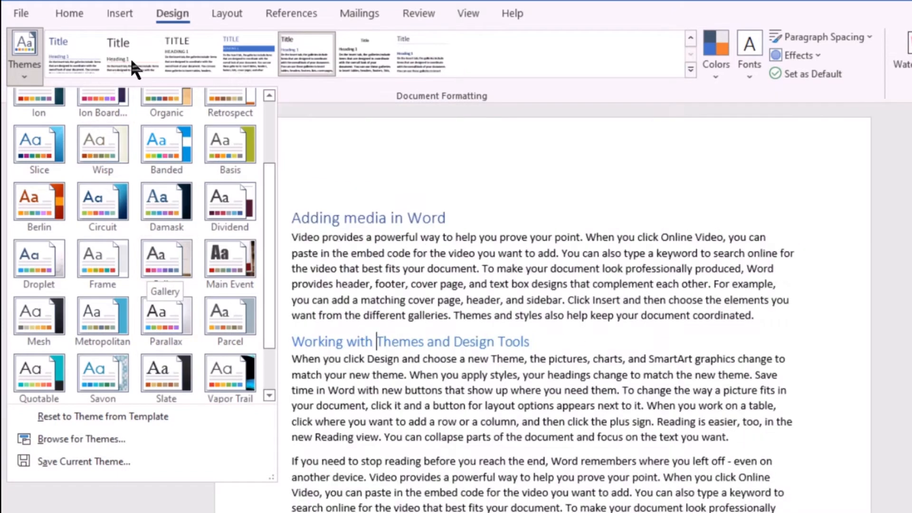
Start a custom theme font set with Segoe UI as the heading font and Palatino Linotype as the body font.
{"action": "left_click", "coordinate": [724, 96]}
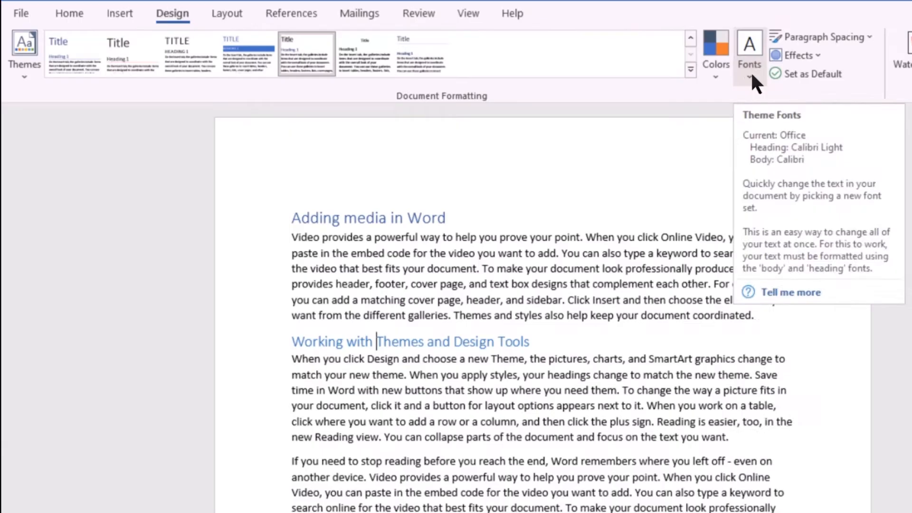
{"action": "left_click", "coordinate": [626, 98]}
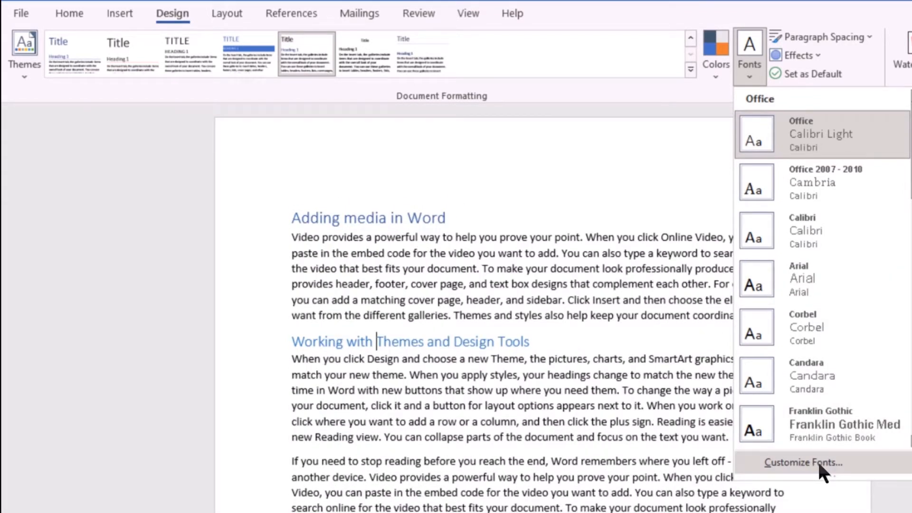
{"action": "left_click", "coordinate": [818, 462]}
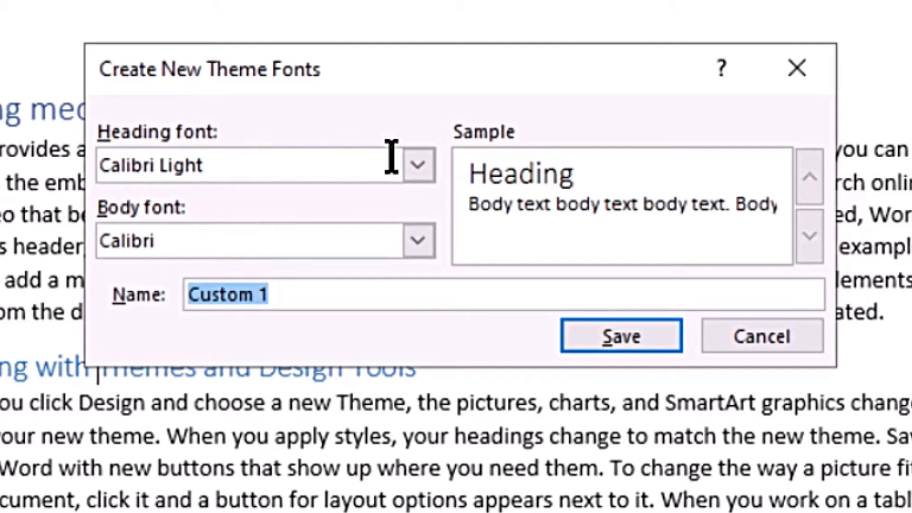
{"action": "left_click", "coordinate": [418, 165]}
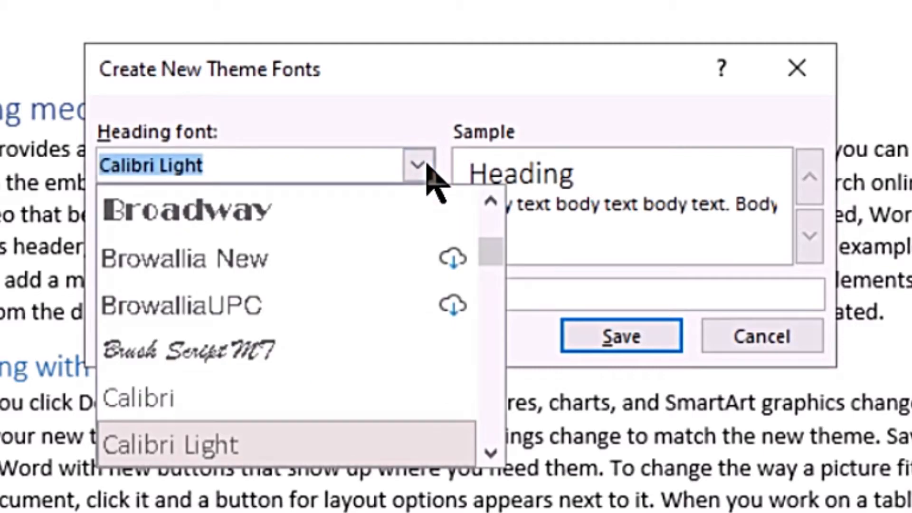
{"action": "left_click_drag", "start_coordinate": [491, 254], "coordinate": [493, 389]}
{"action": "scroll", "coordinate": [214, 328], "scroll_direction": "up", "scroll_amount": 2}
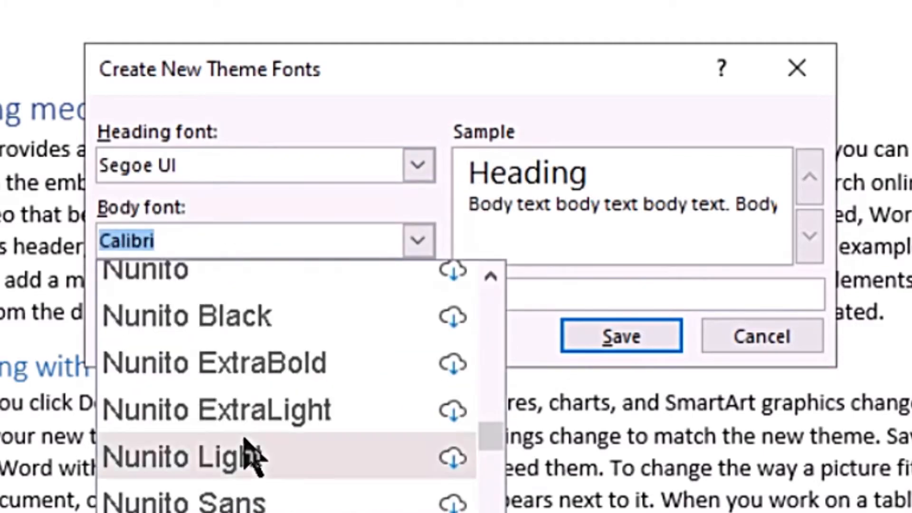
{"action": "scroll", "coordinate": [245, 452], "scroll_direction": "down", "scroll_amount": 9}
{"action": "scroll", "coordinate": [216, 419], "scroll_direction": "up", "scroll_amount": 3}
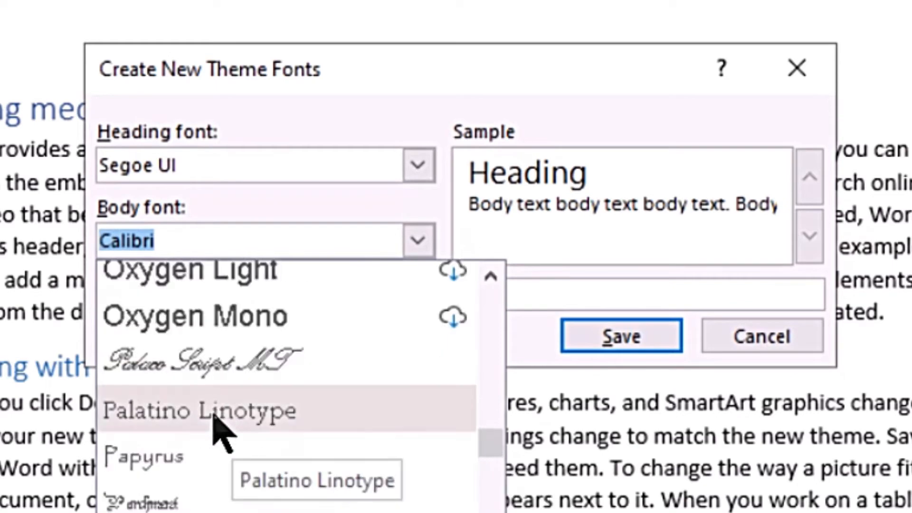
{"action": "left_click", "coordinate": [216, 418]}
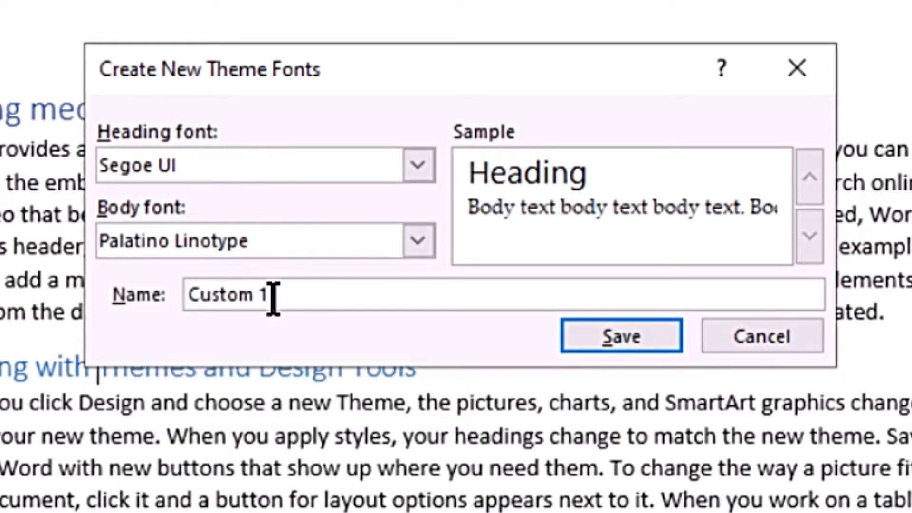
Name the custom theme font set Print and save it.
{"action": "left_click_drag", "start_coordinate": [273, 298], "coordinate": [142, 305]}
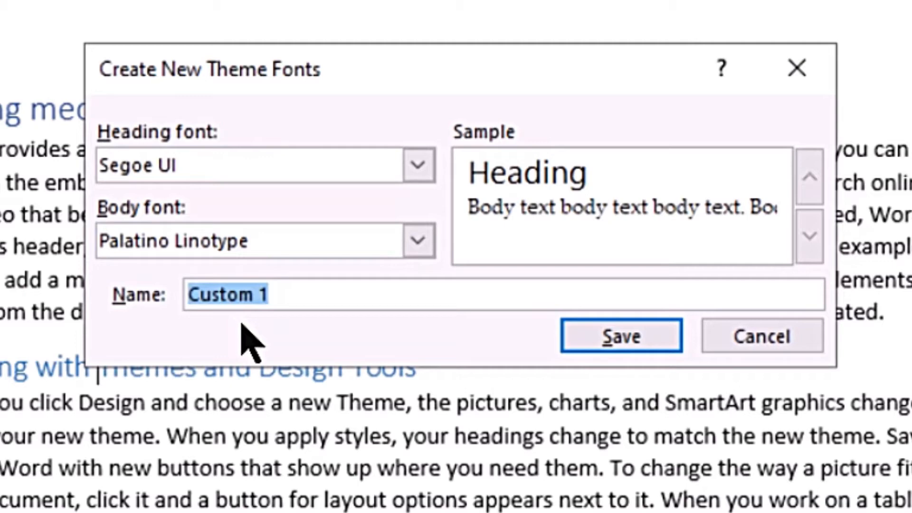
{"action": "type", "text": "Print"}
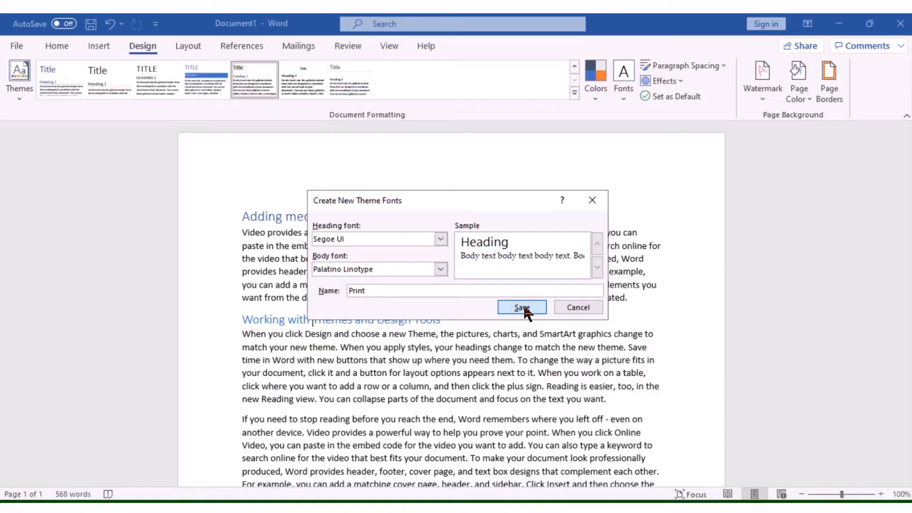
{"action": "left_click", "coordinate": [627, 338]}
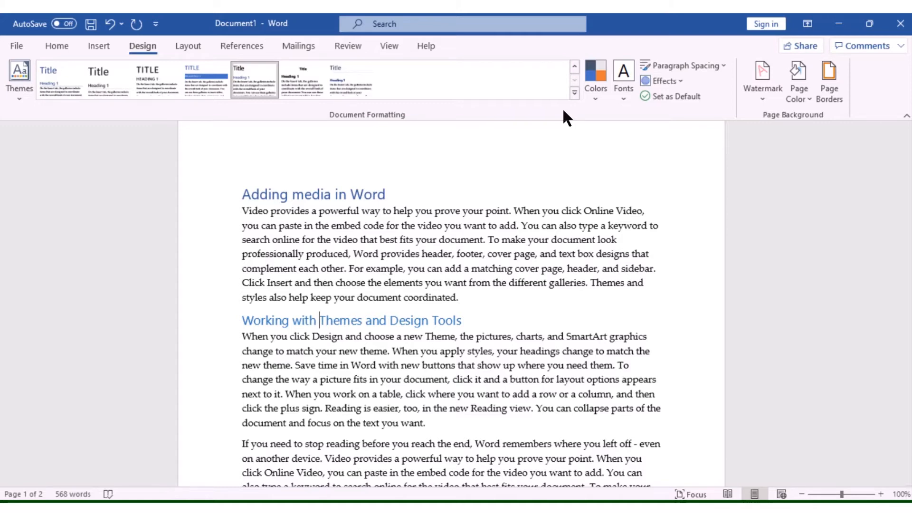
Create a custom theme color set named TCW with dark blue as Accent 1 and green as Accent 2.
{"action": "left_click", "coordinate": [596, 97]}
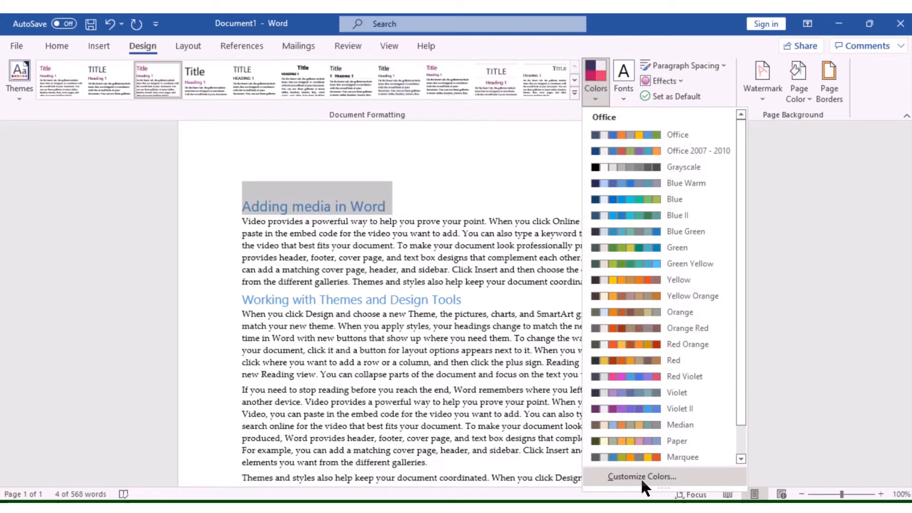
{"action": "left_click", "coordinate": [641, 477]}
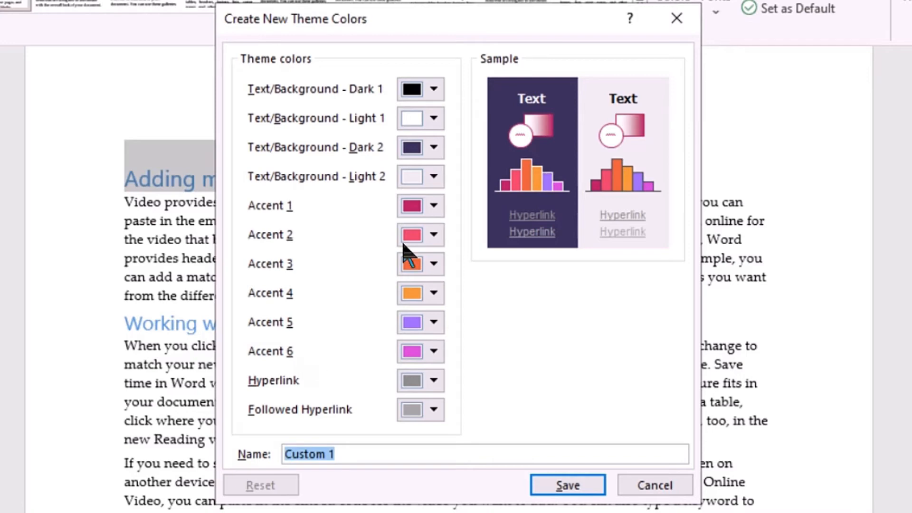
{"action": "left_click", "coordinate": [434, 206]}
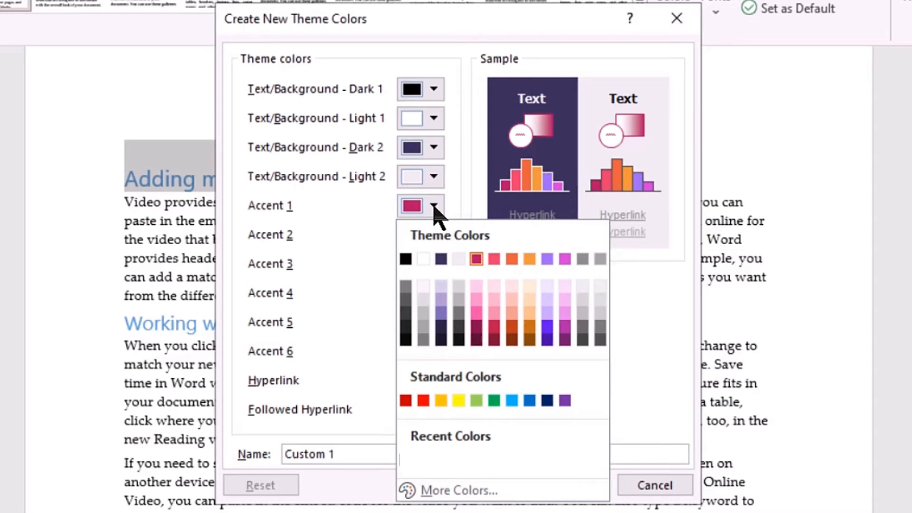
{"action": "left_click", "coordinate": [459, 494]}
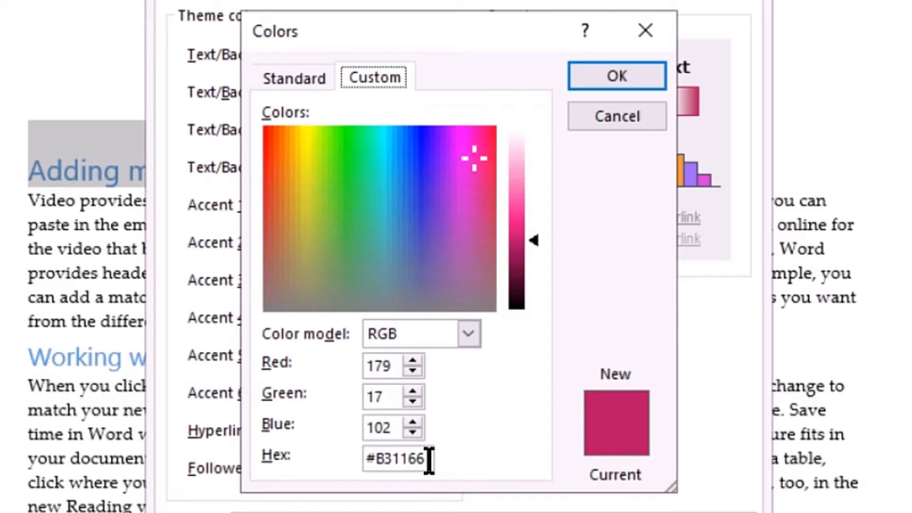
{"action": "key", "text": "Escape"}
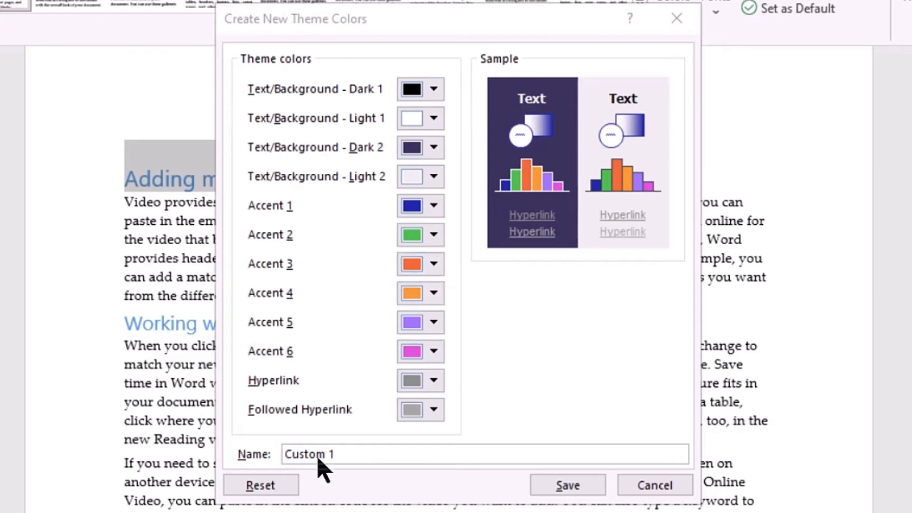
{"action": "left_click", "coordinate": [333, 456]}
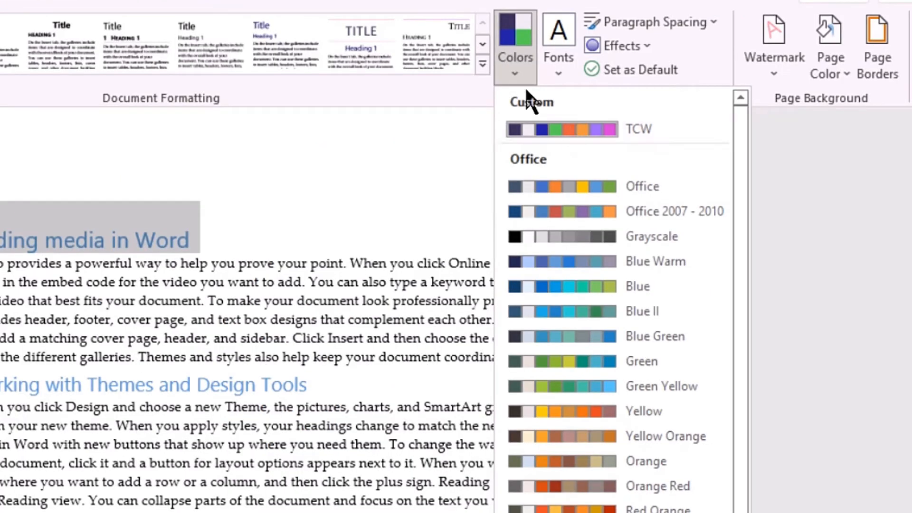
Review the paragraph spacing presets and the theme effects available for the document.
{"action": "left_click", "coordinate": [718, 29]}
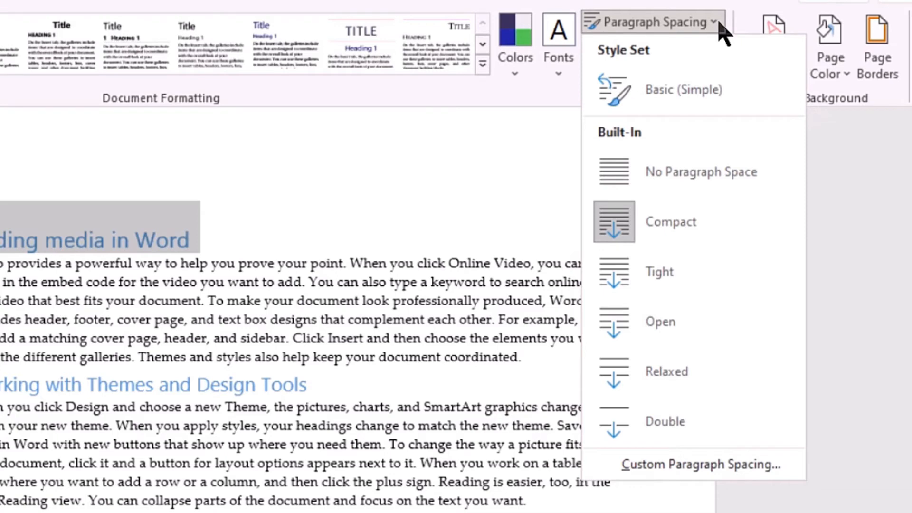
{"action": "left_click", "coordinate": [713, 22]}
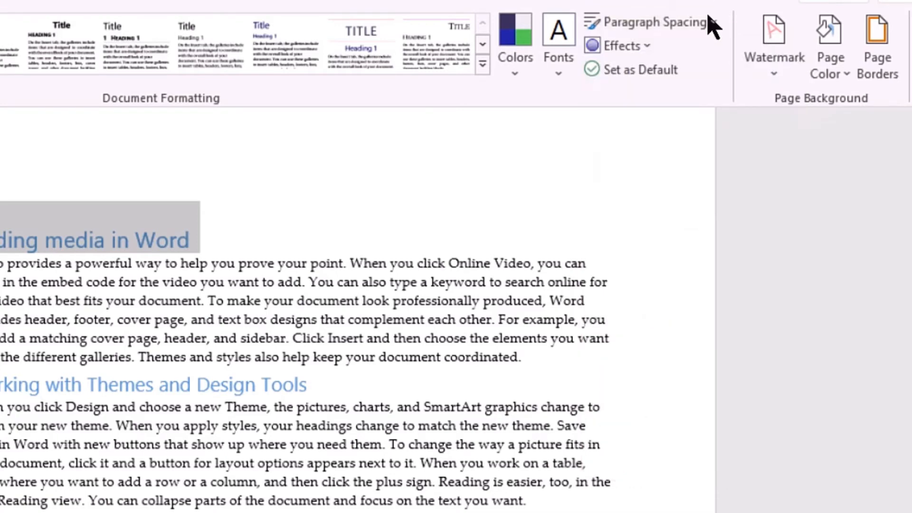
{"action": "left_click", "coordinate": [648, 47]}
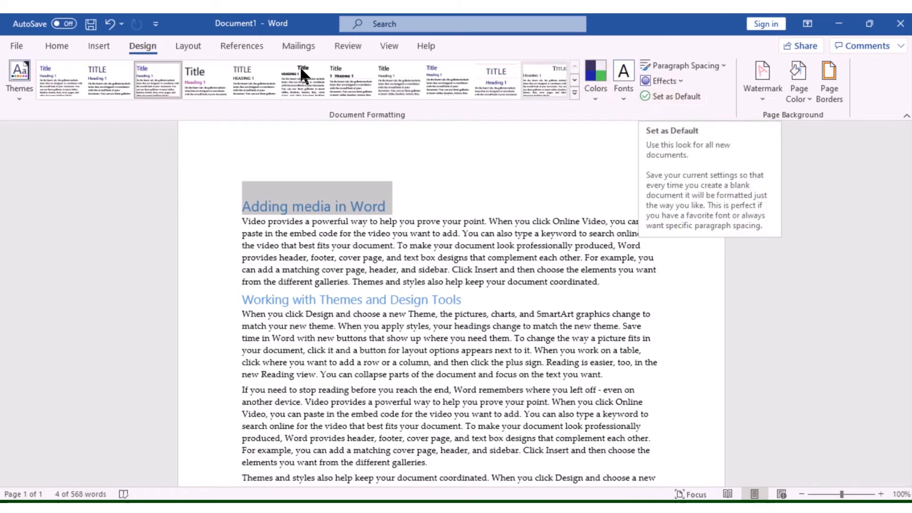
Save the current theme as an Office Theme named TCWPrint in the Document Themes folder.
{"action": "left_click", "coordinate": [18, 98]}
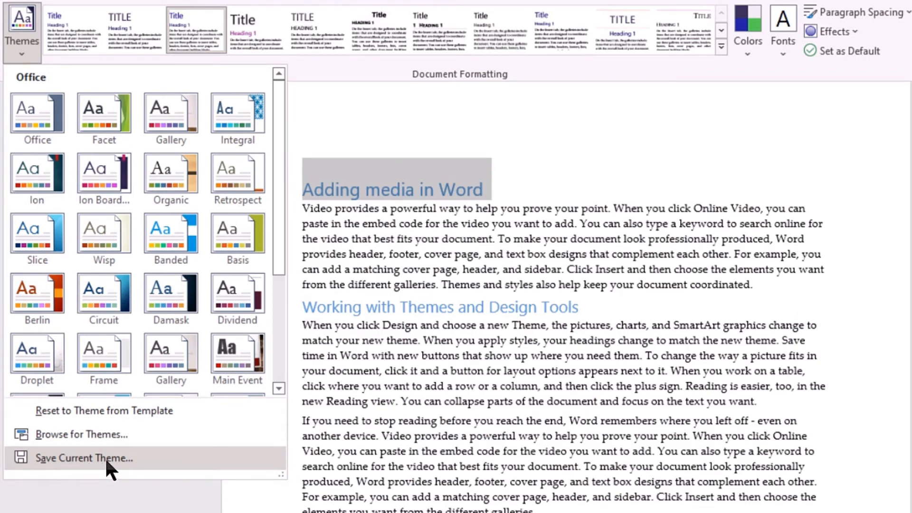
{"action": "left_click", "coordinate": [84, 458]}
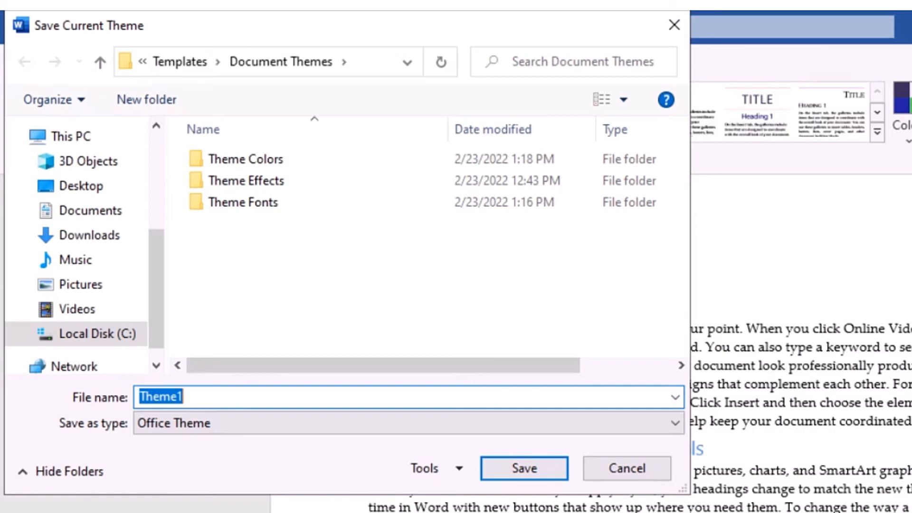
{"action": "key", "text": "BackSpace"}
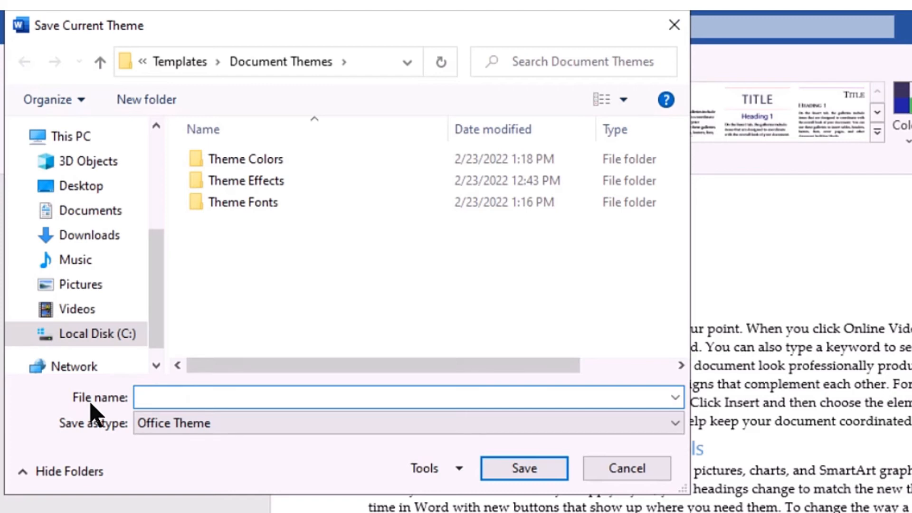
{"action": "type", "text": "TCW"}
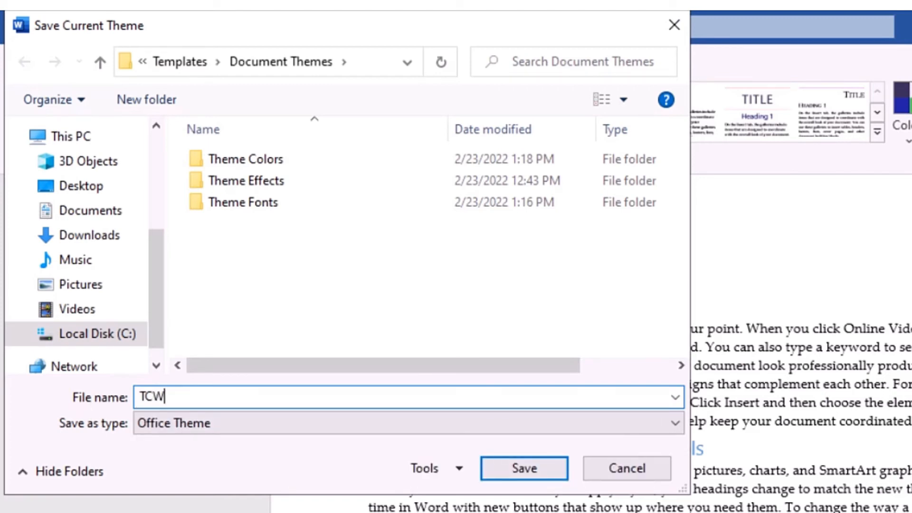
{"action": "type", "text": "Print"}
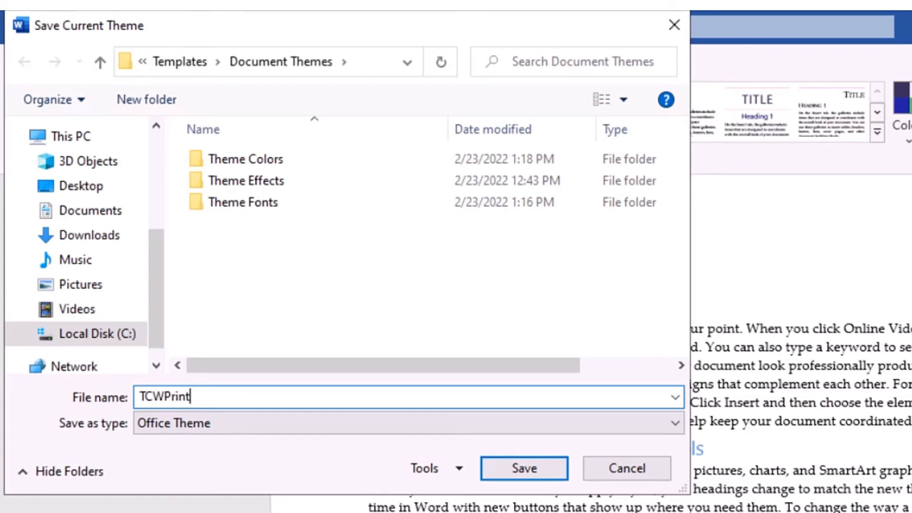
{"action": "left_click", "coordinate": [534, 470]}
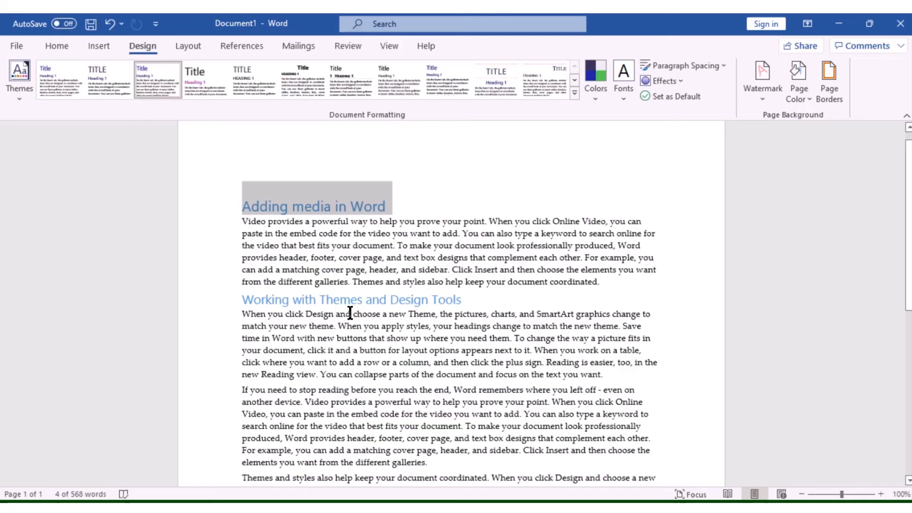
Check the custom themes in the theme gallery and open the dialog for saving the current theme.
{"action": "left_click", "coordinate": [19, 98]}
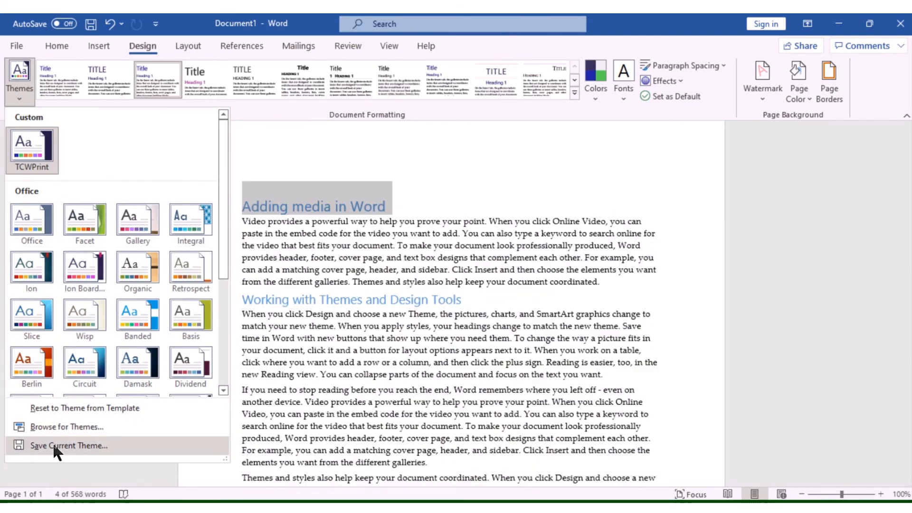
{"action": "left_click", "coordinate": [54, 445]}
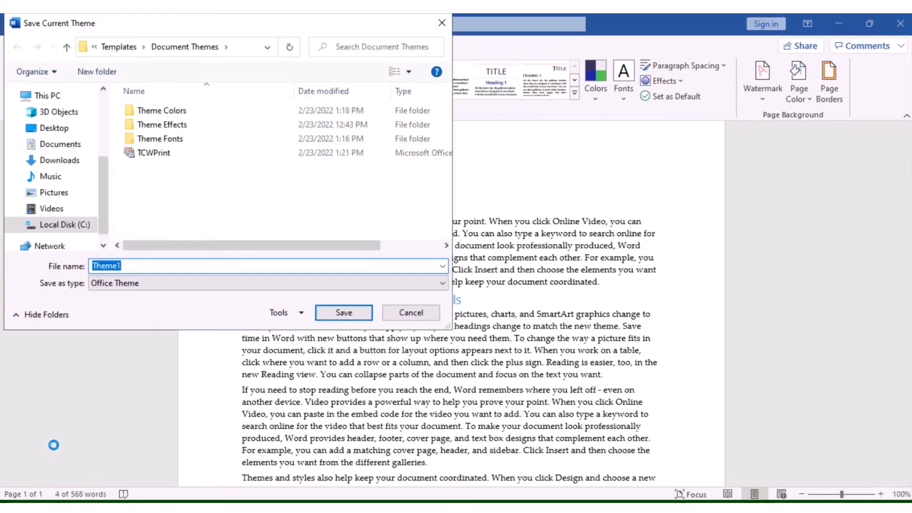